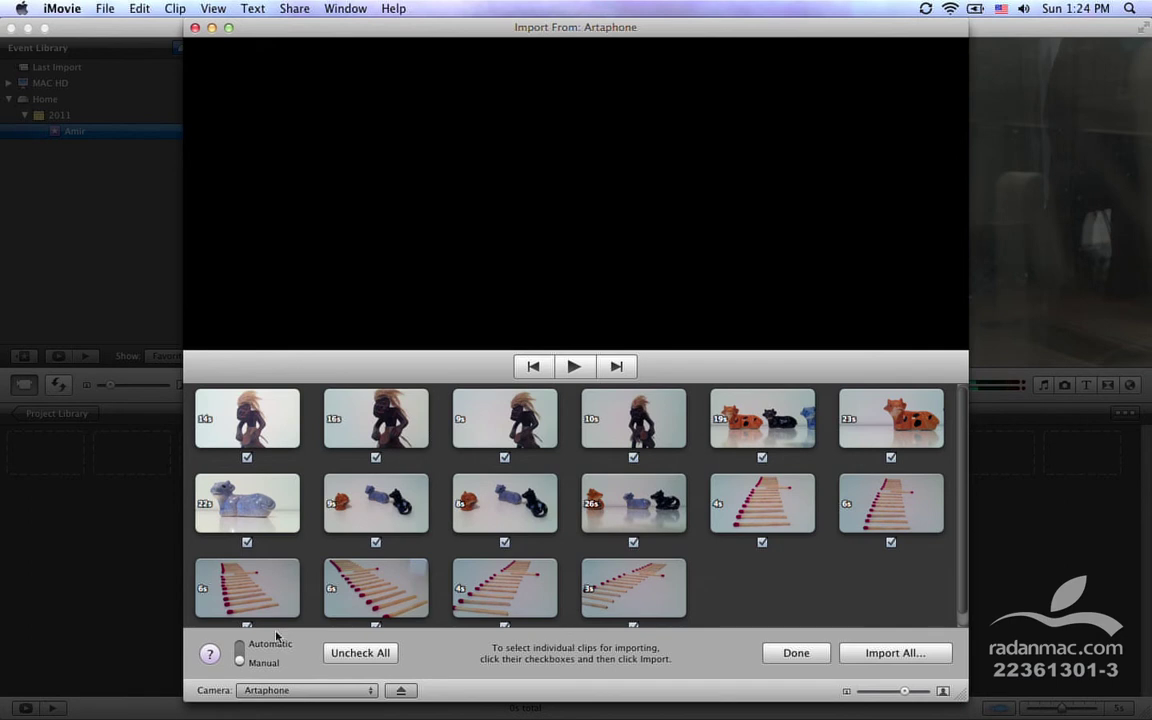
- Keep Artaphone as the import camera, try the Automatic import mode and return to Manual
click(261, 691)
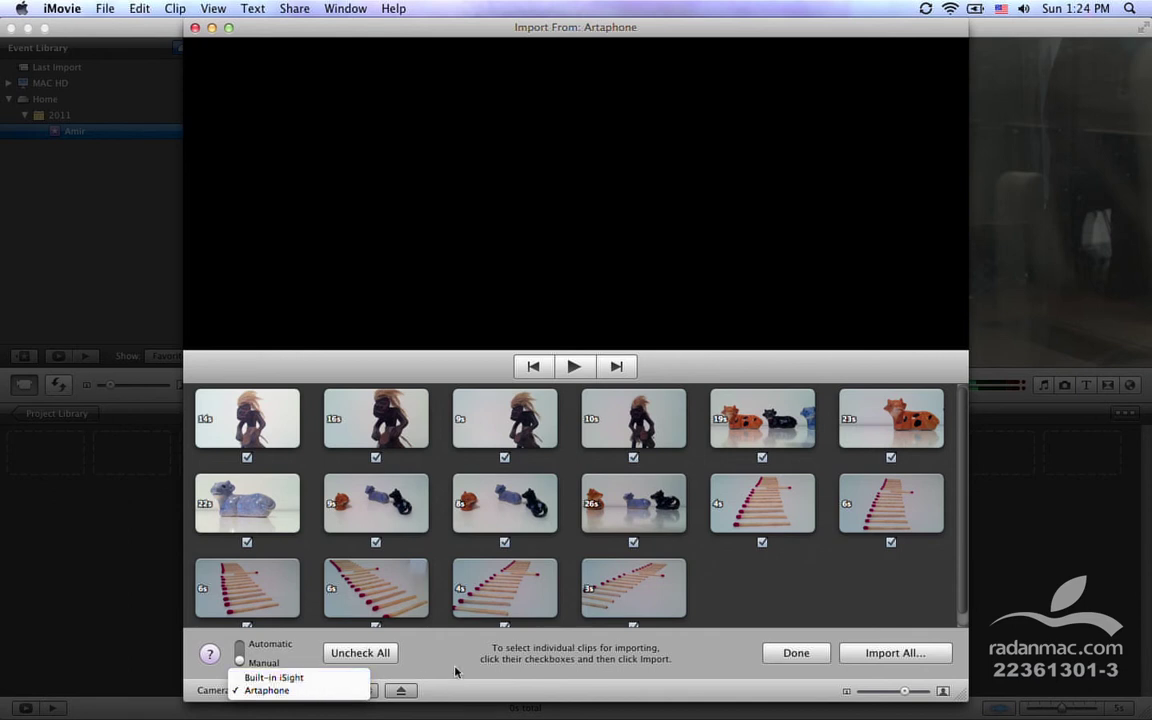
click(315, 697)
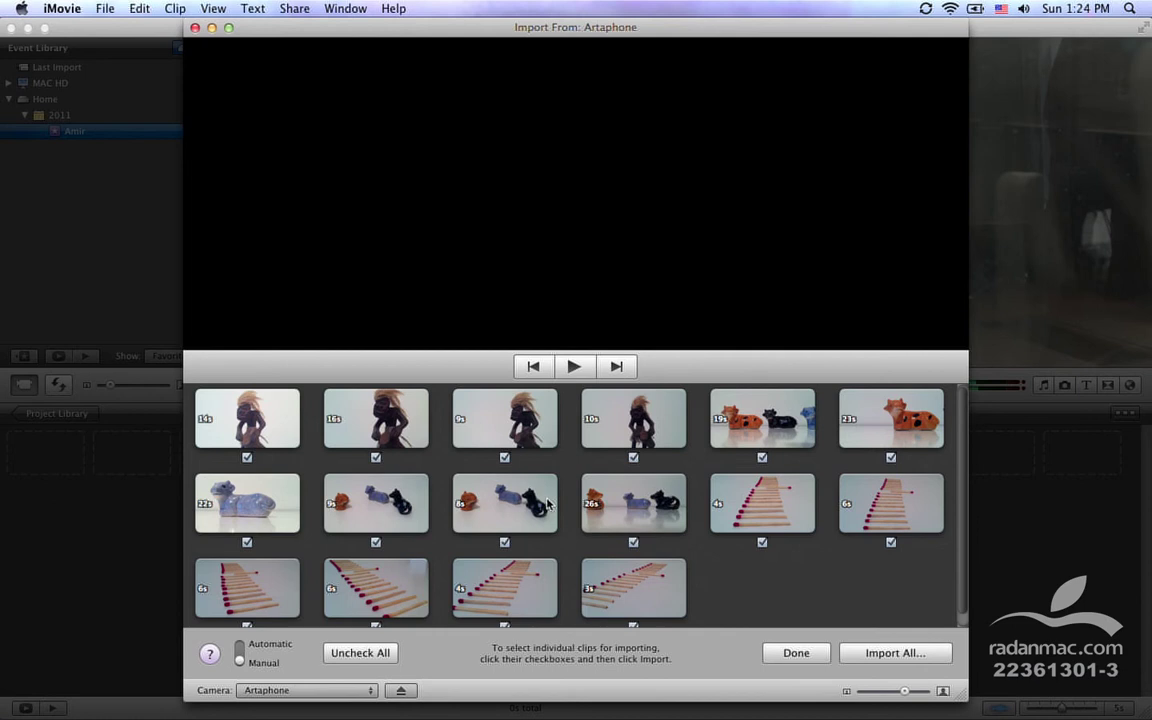
click(257, 648)
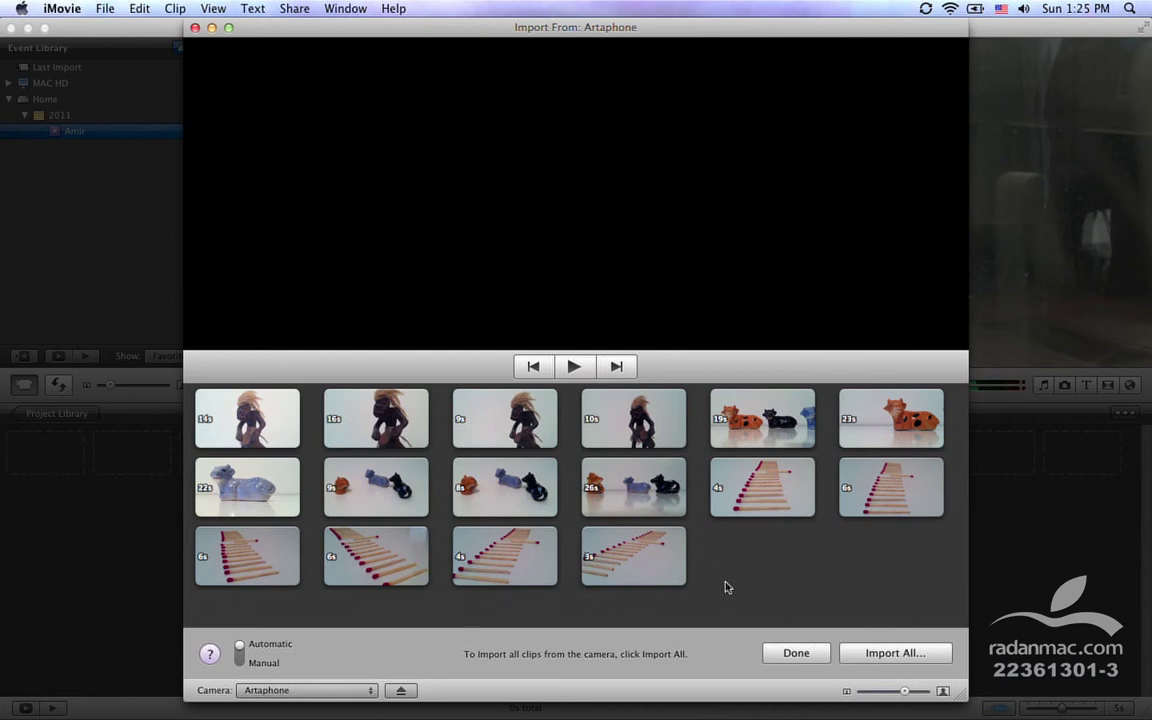
click(255, 664)
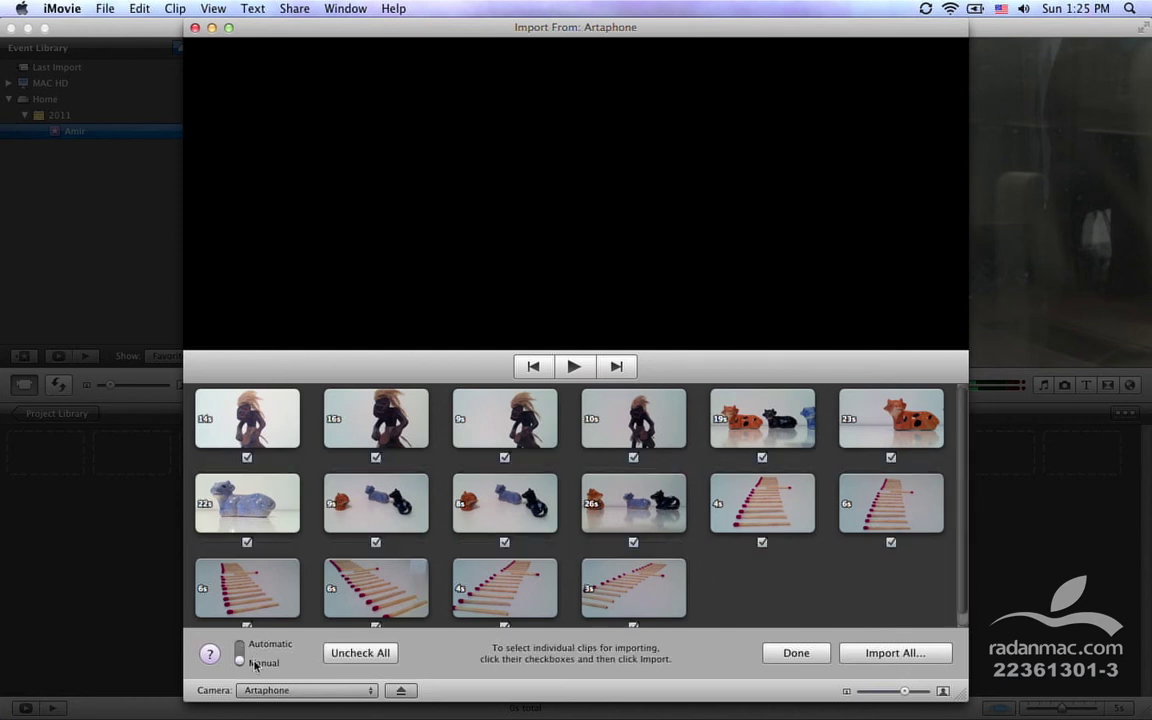
scroll(493, 572, down, 1)
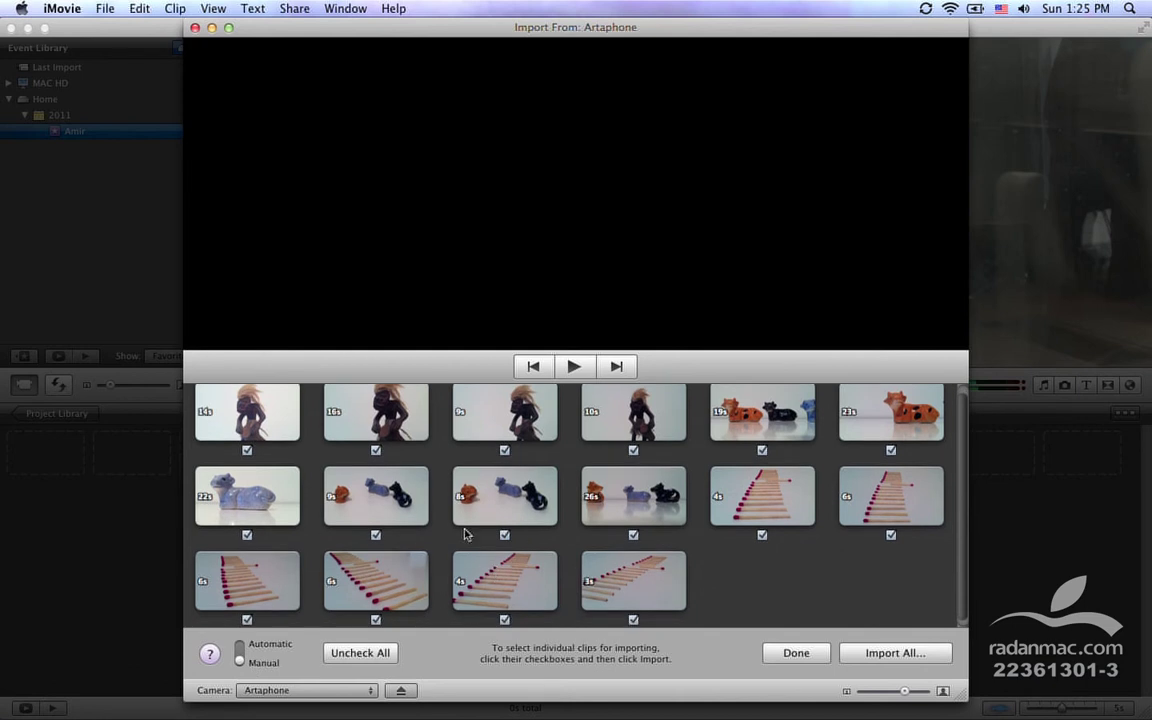
scroll(405, 590, up, 1)
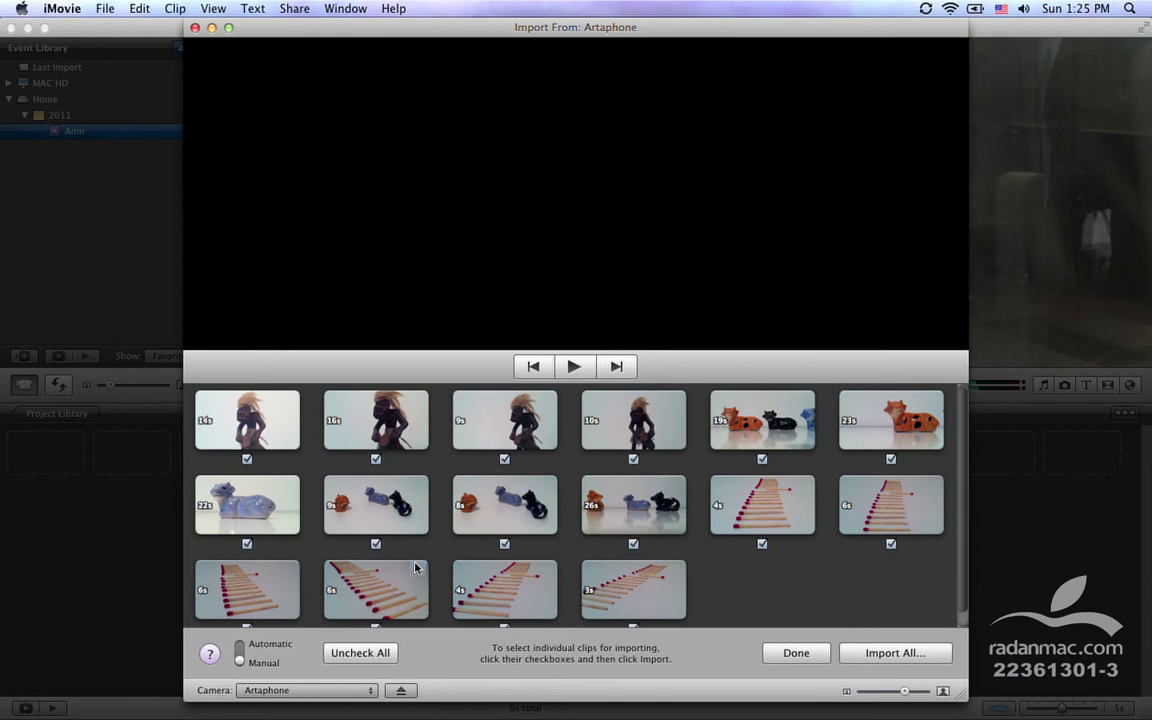
- Uncheck all clips, mark the 9 s figurine, 3 s matchstick and 9 s three-animal clips for import, and preview the three-animal clip
click(381, 654)
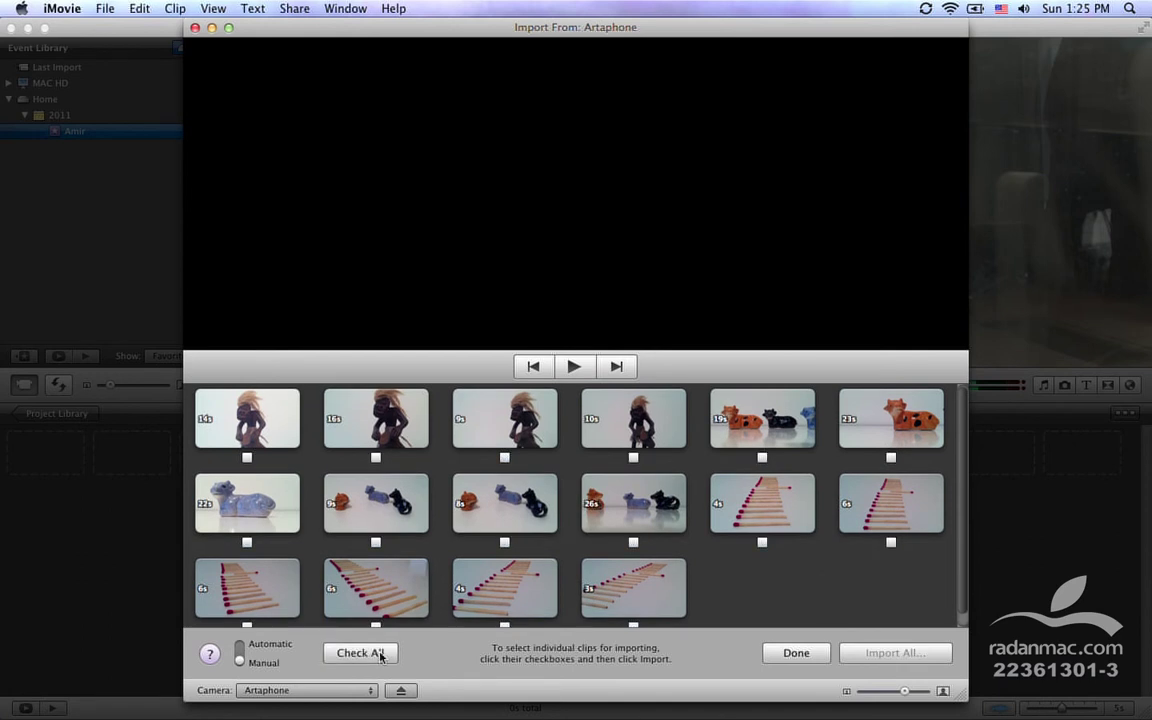
click(381, 427)
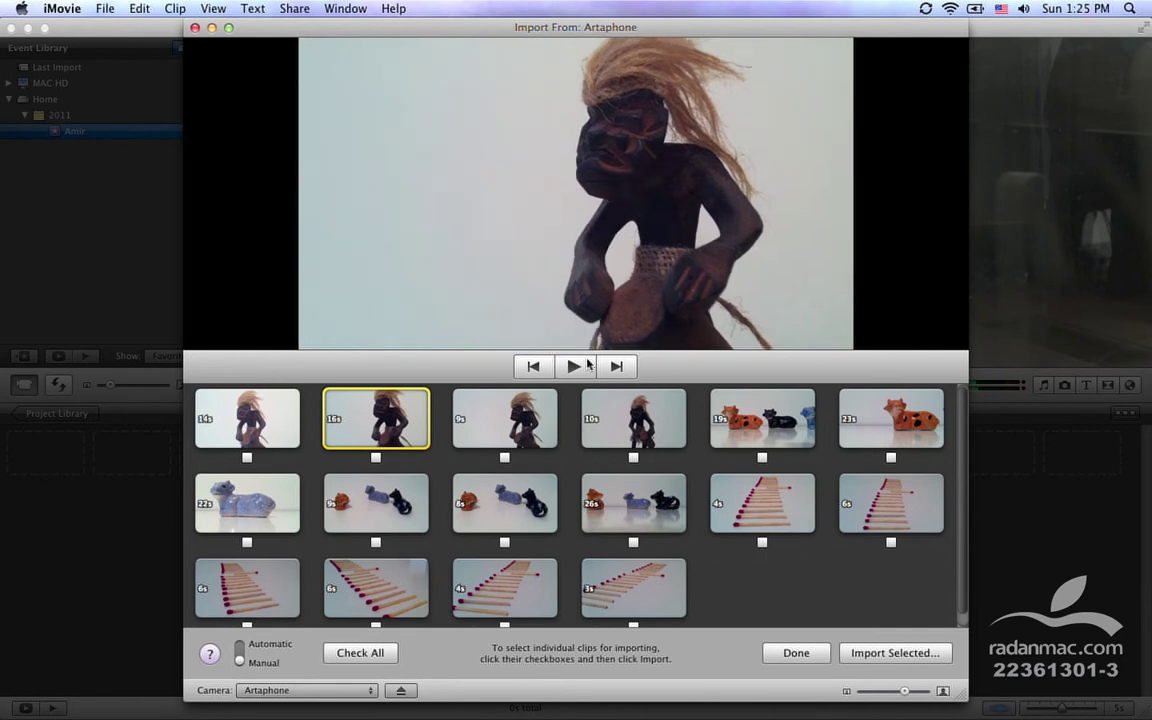
click(533, 407)
click(504, 458)
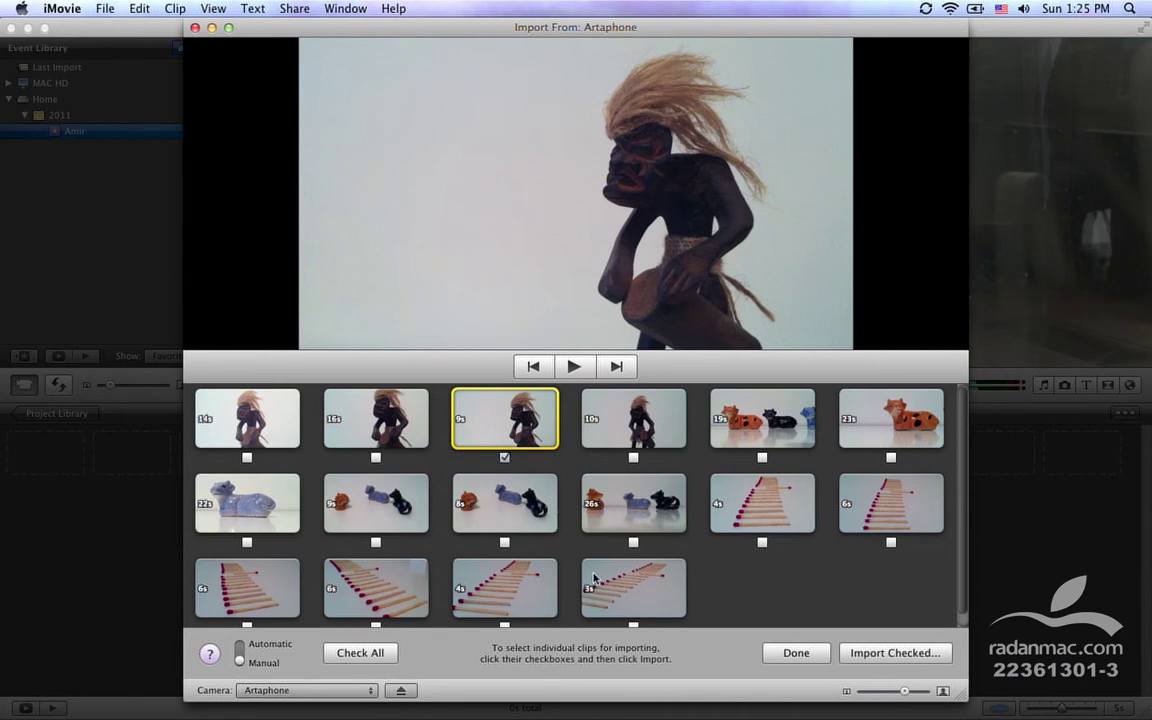
click(616, 601)
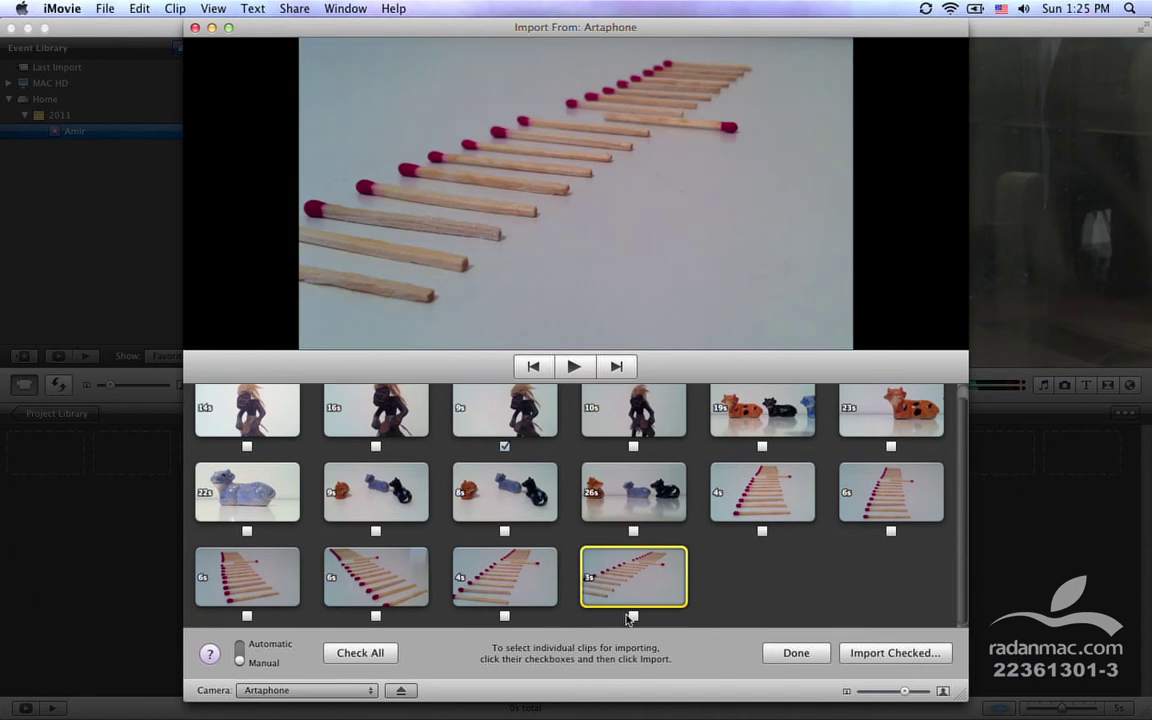
click(634, 617)
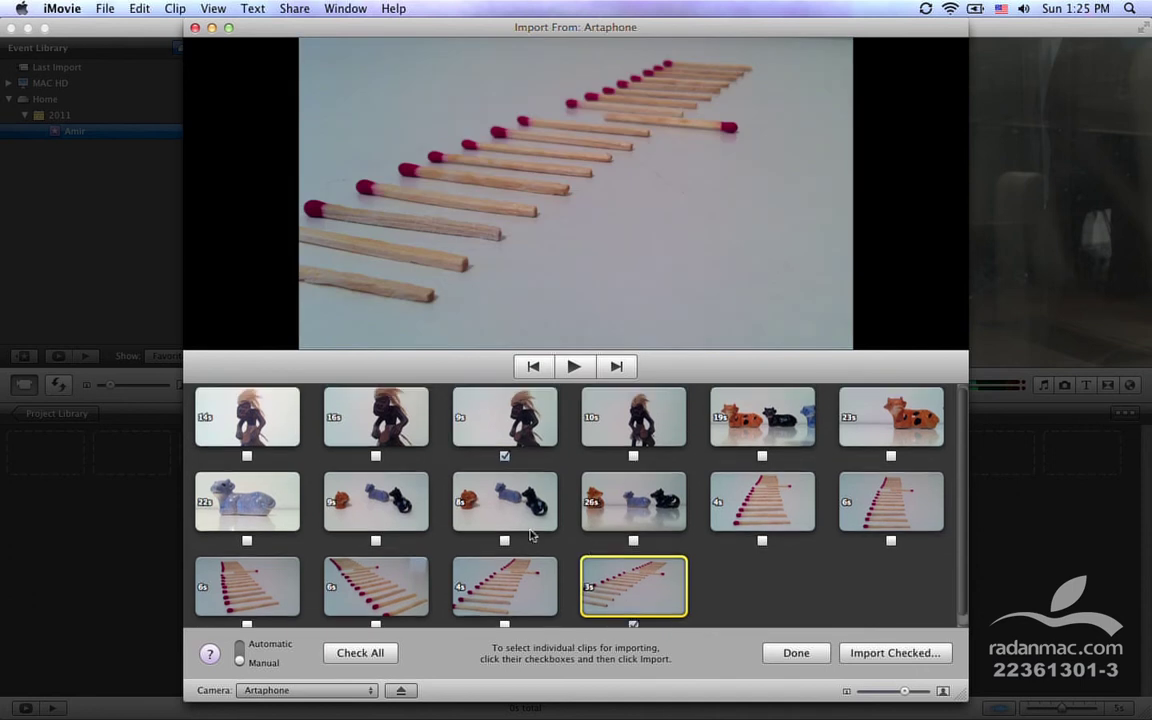
click(376, 541)
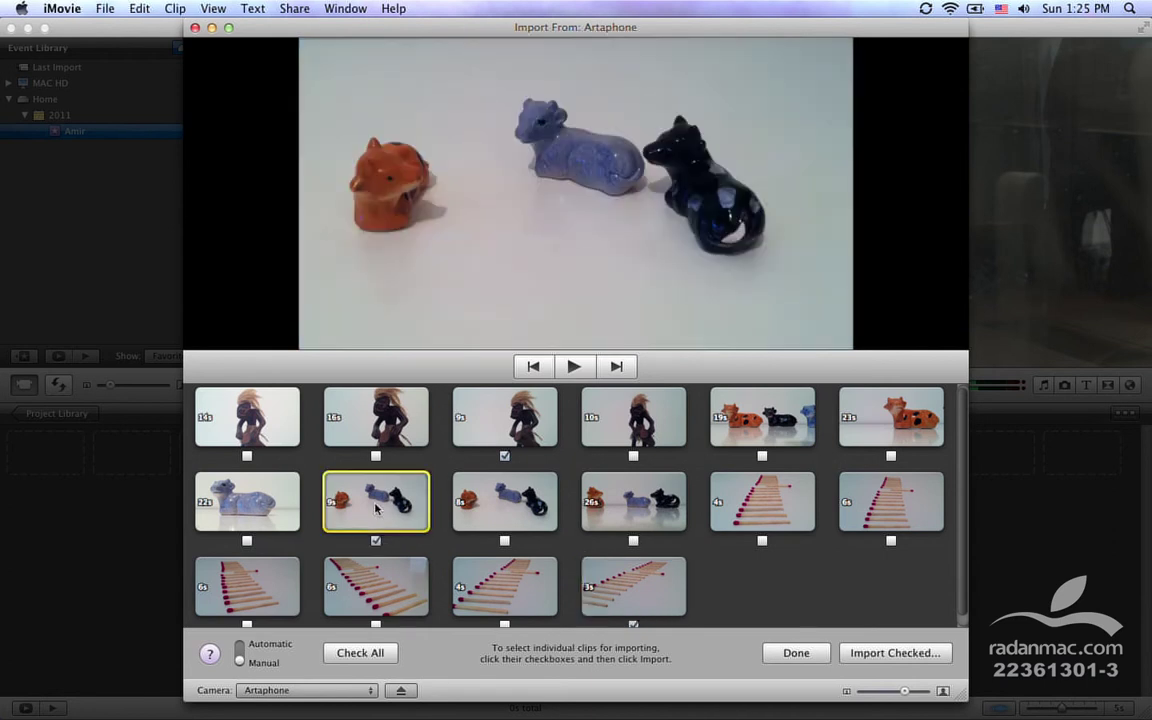
click(573, 367)
- Import the checked clips into the existing event on the Home drive with video optimization turned off
click(867, 656)
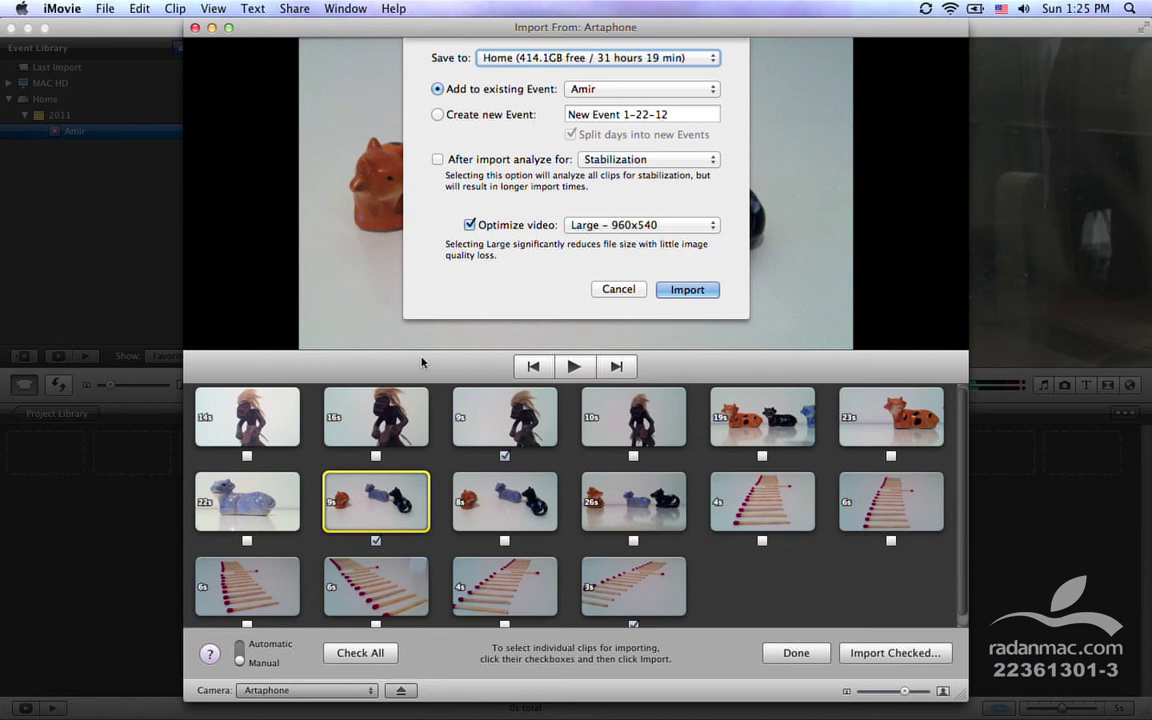
click(470, 224)
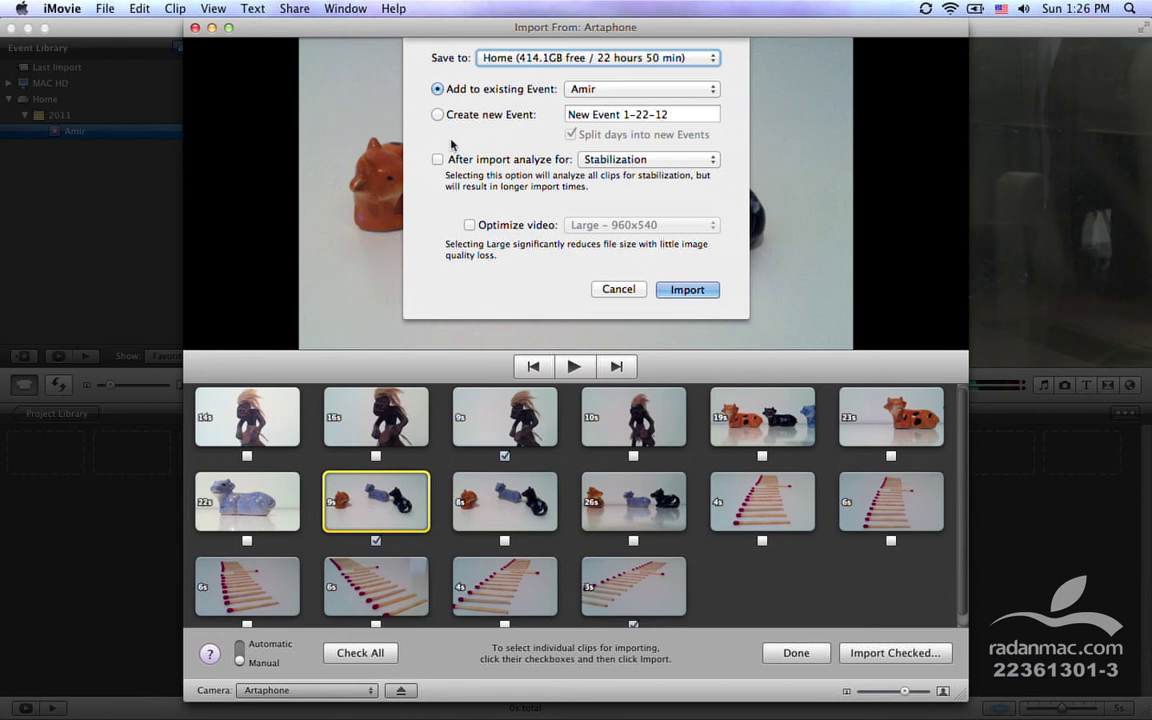
click(686, 290)
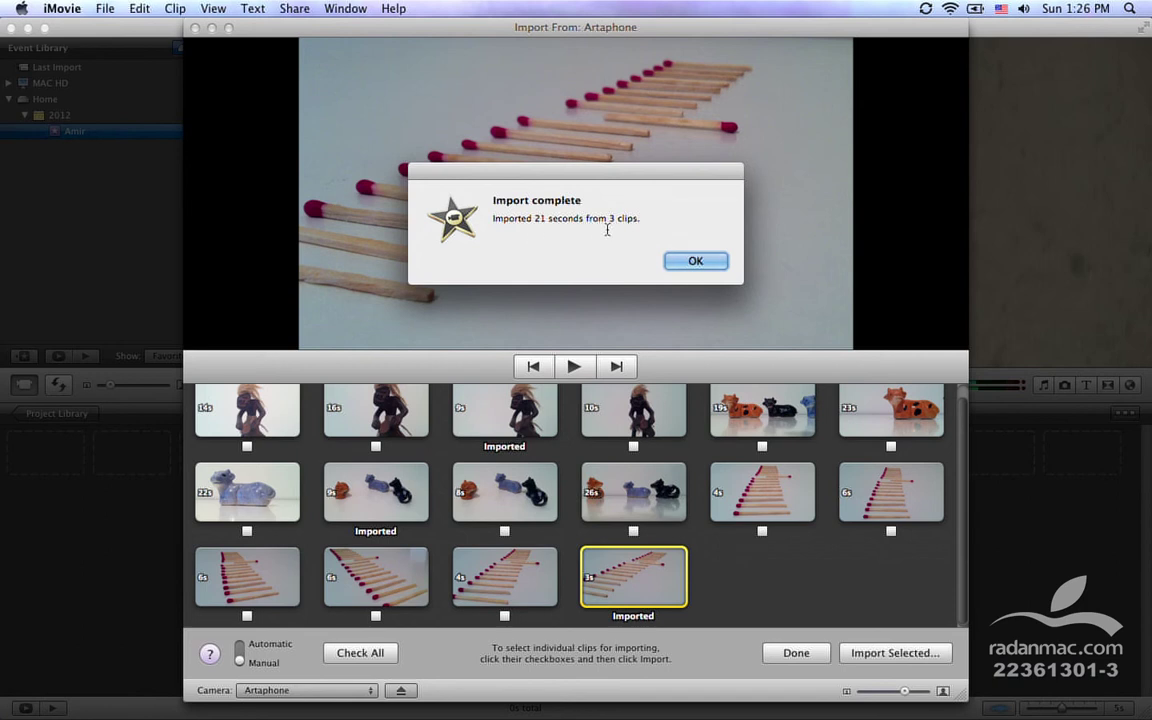
click(676, 262)
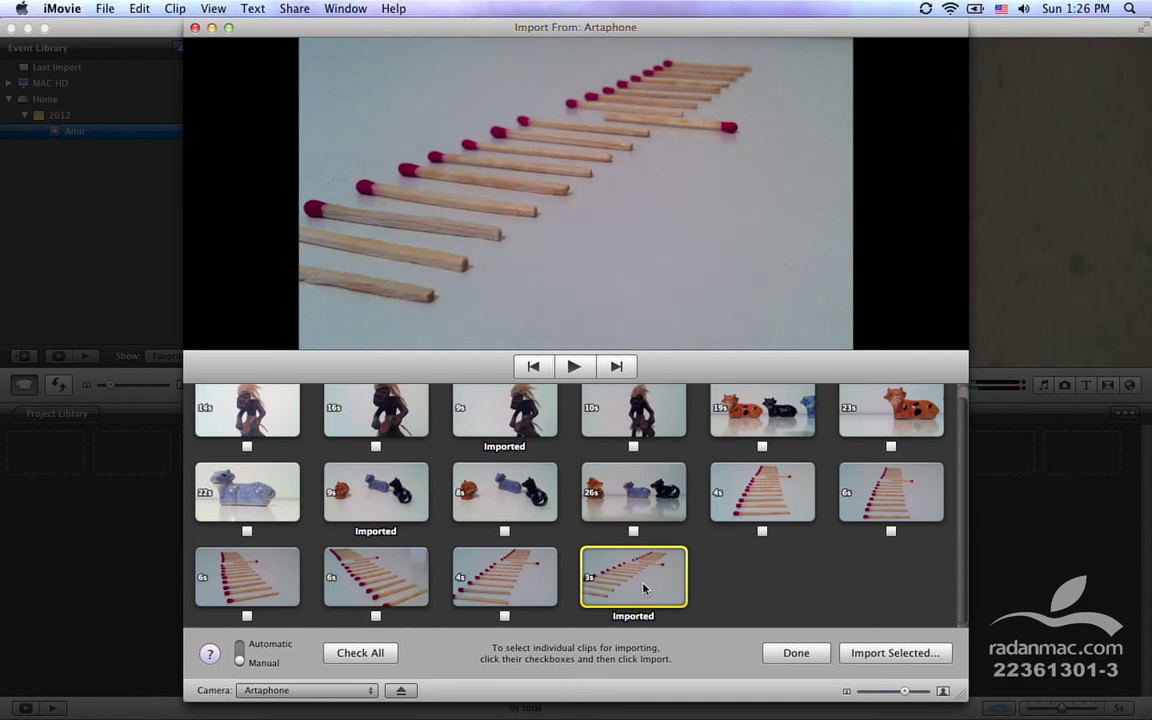
- Check the 22 s blue animal clip and the 6 s diagonal matchstick clip, and import both into the existing event
scroll(643, 589, up, 1)
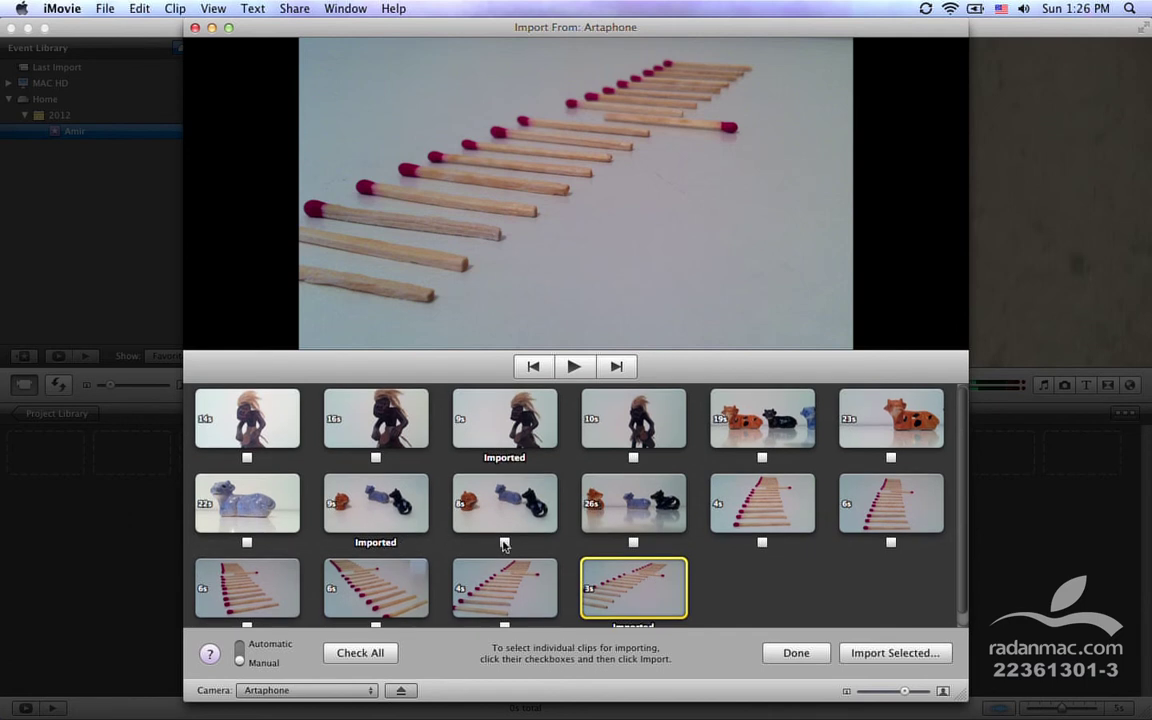
scroll(517, 553, down, 1)
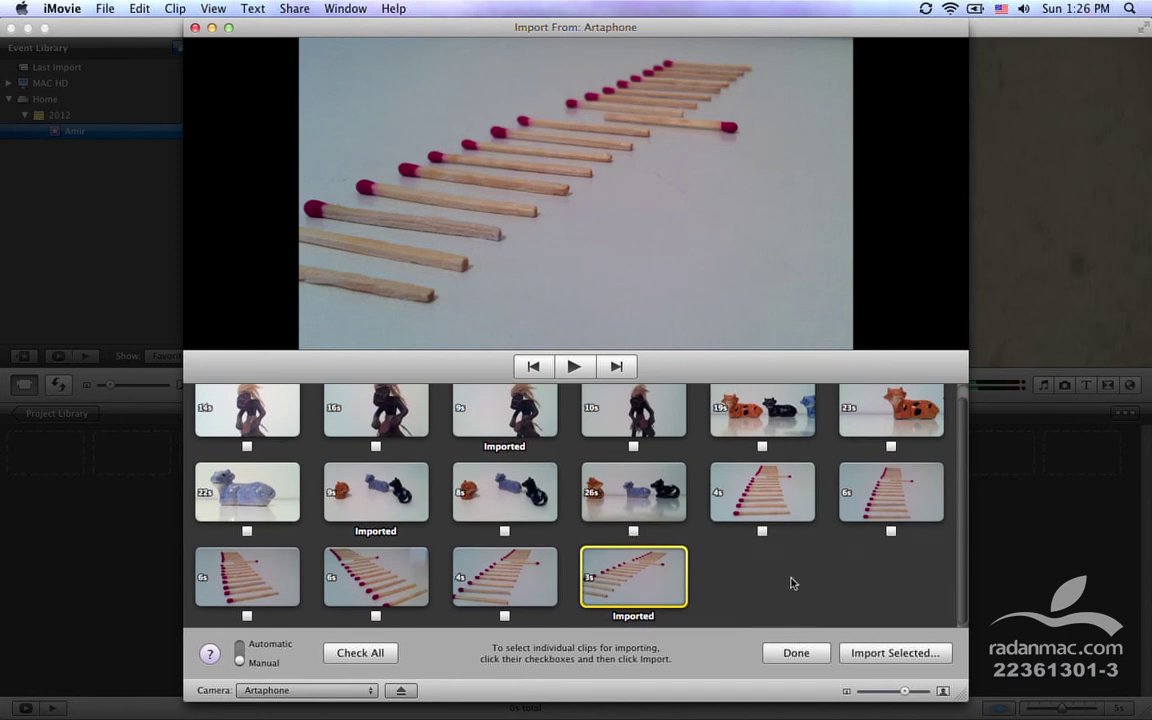
scroll(786, 549, up, 1)
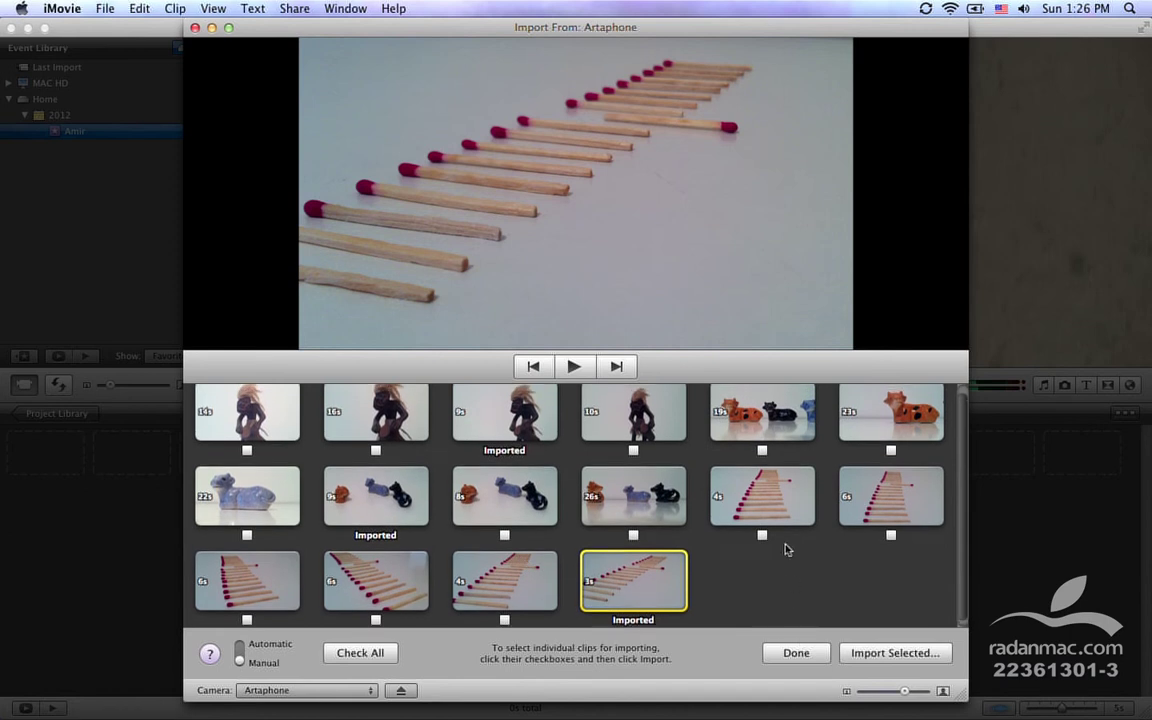
click(262, 497)
click(247, 536)
scroll(370, 595, down, 1)
click(370, 595)
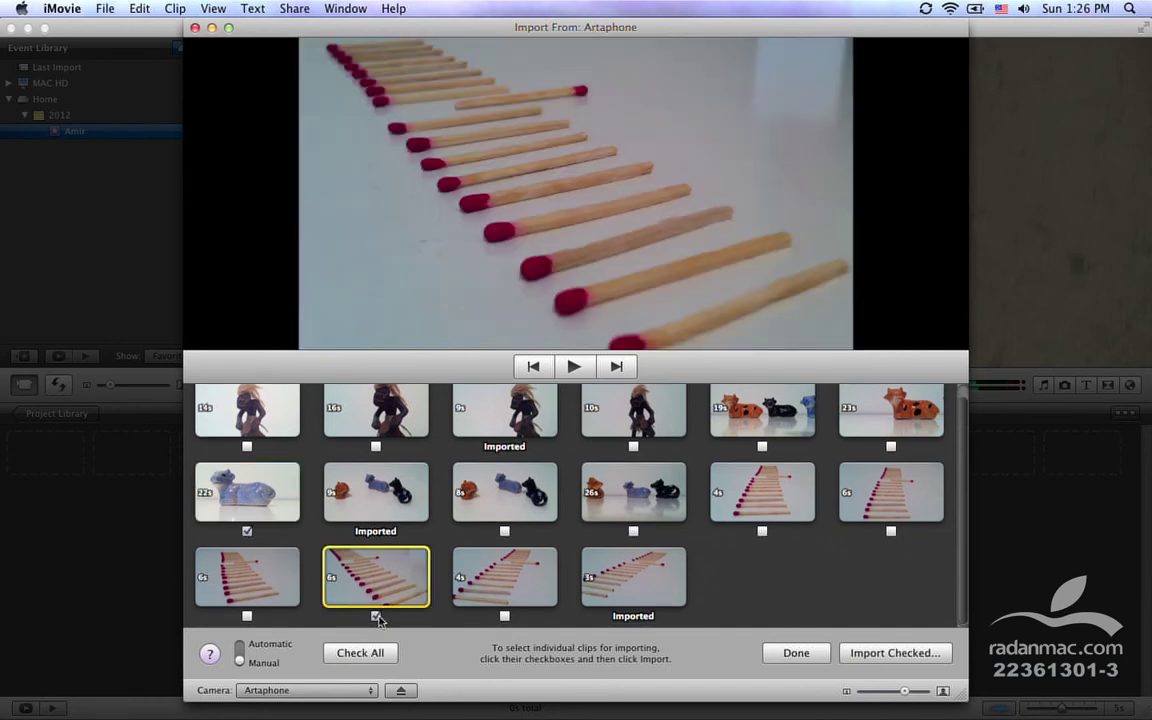
click(900, 653)
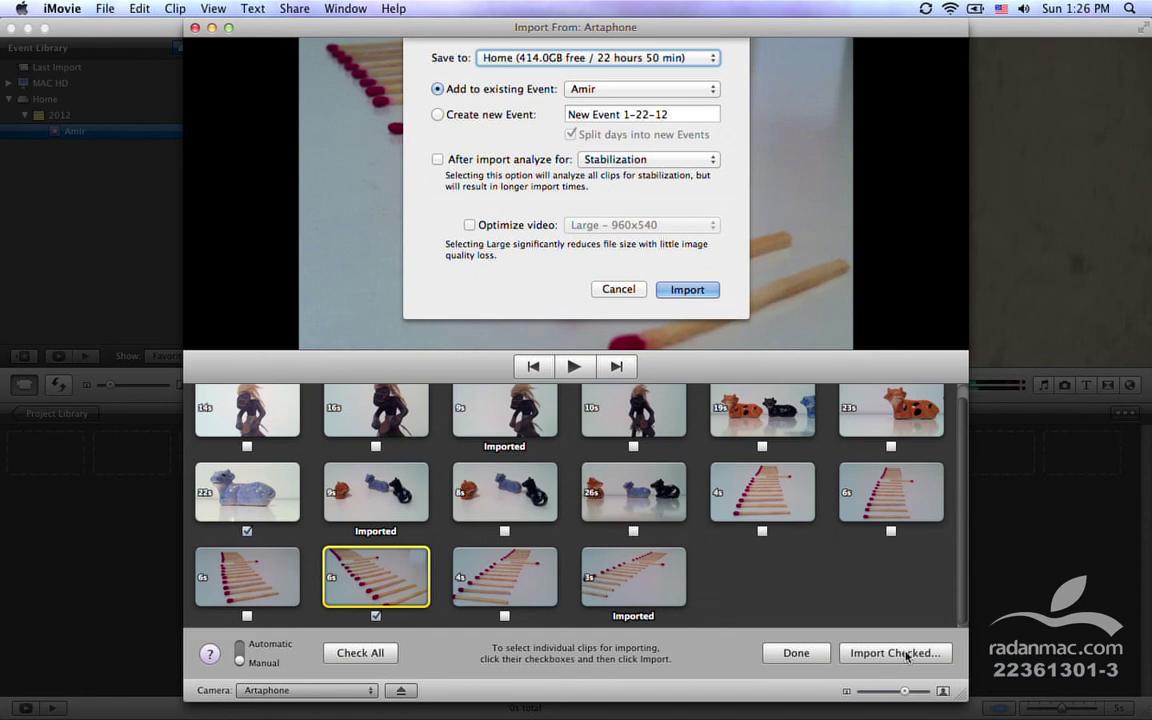
click(688, 290)
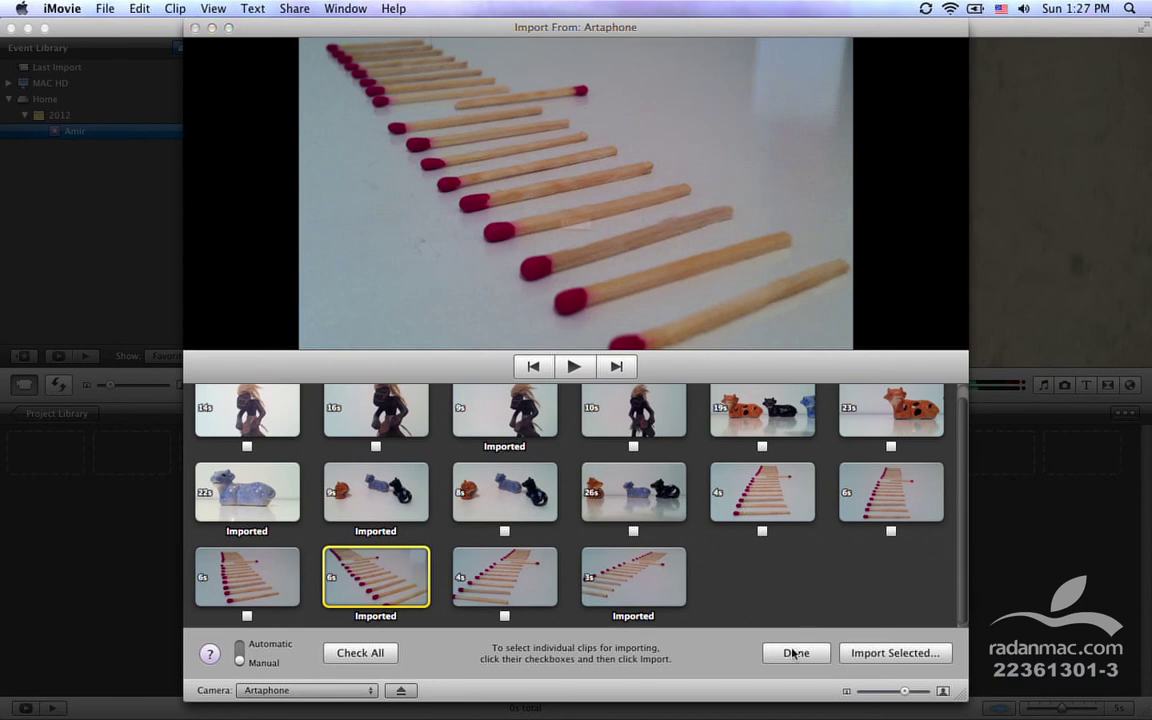
click(697, 261)
- Shrink the clip thumbnails slightly and close the camera import window to browse the event's clips
mouse_move(903, 693)
mouse_down()
mouse_move(882, 692)
mouse_move(915, 692)
mouse_move(893, 693)
mouse_up()
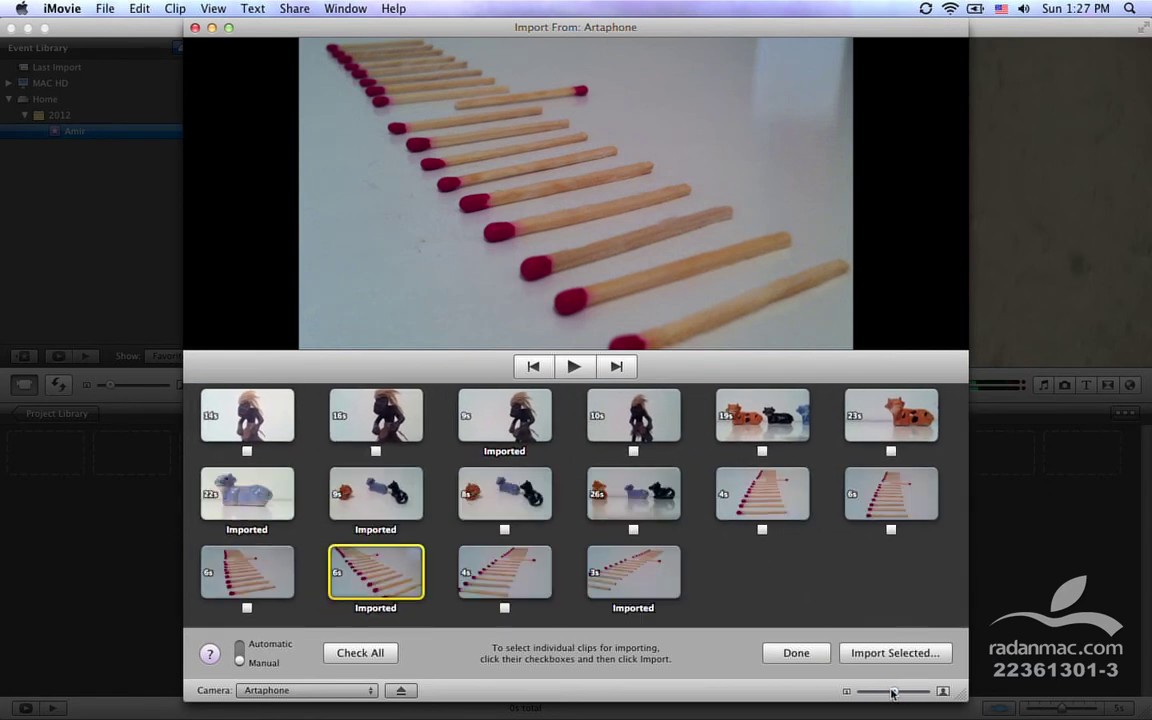
click(350, 656)
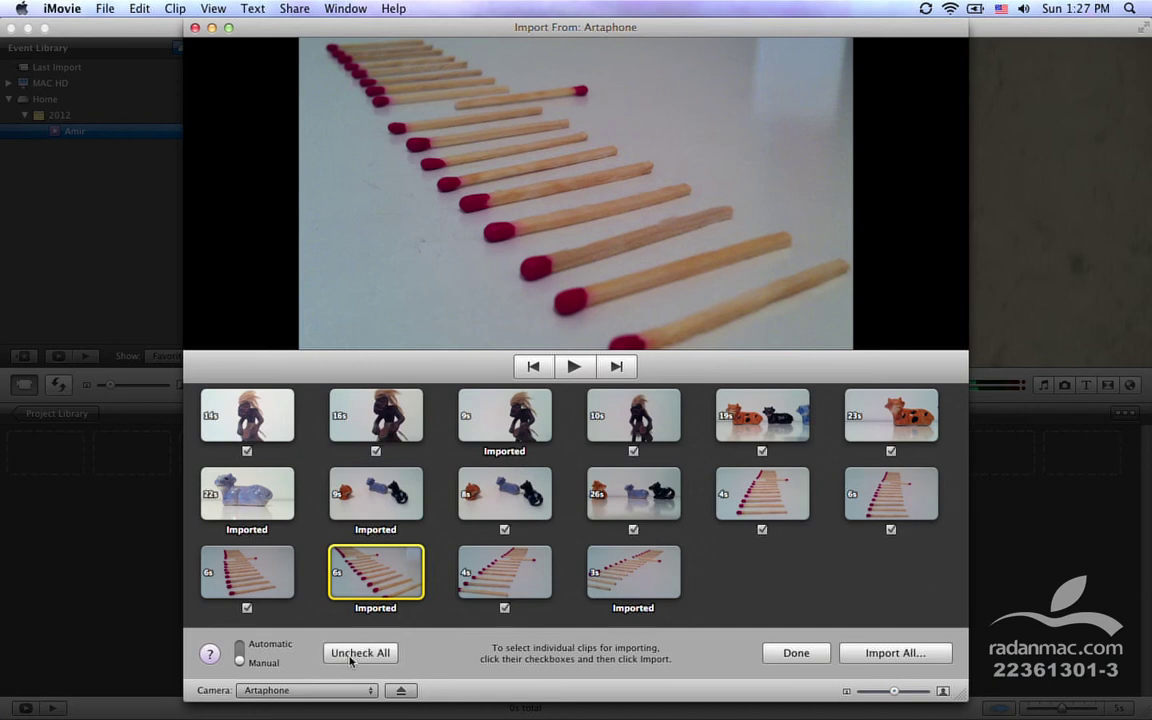
click(370, 656)
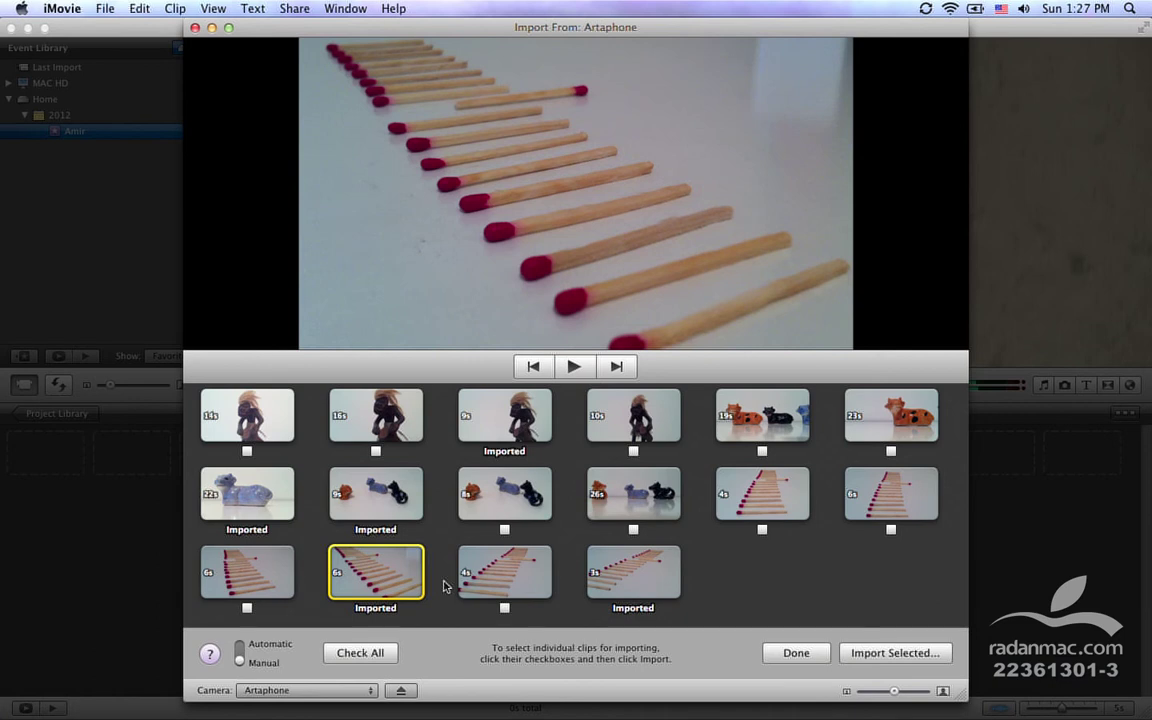
click(195, 27)
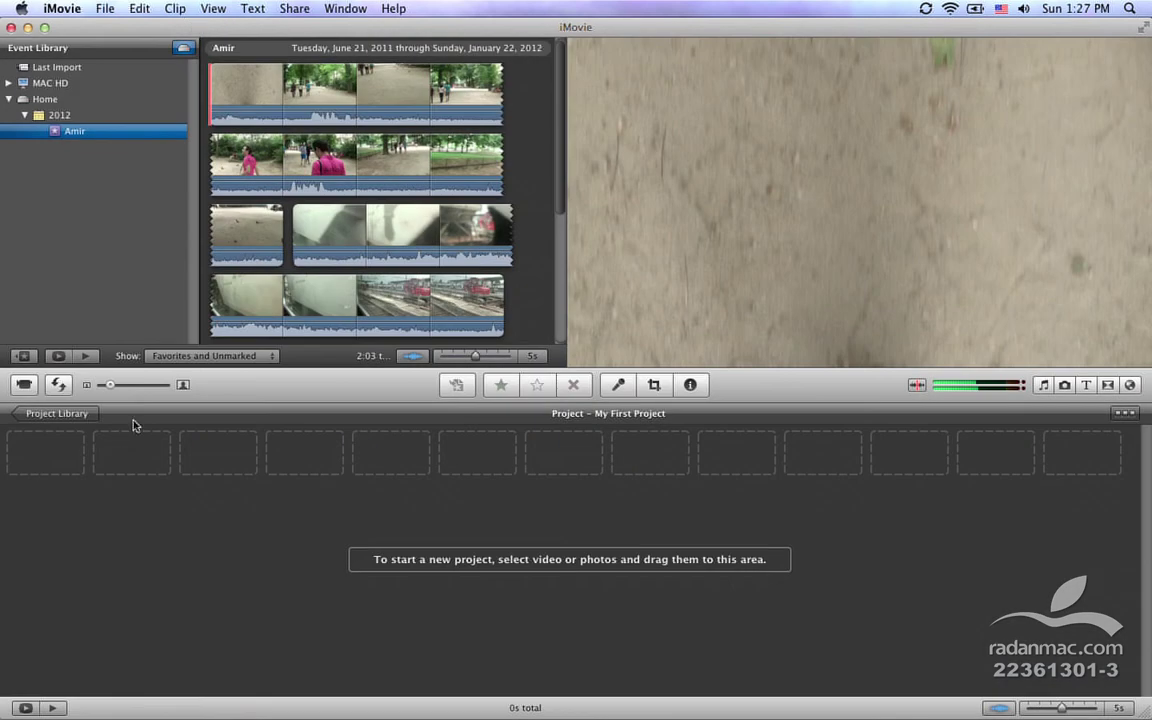
scroll(357, 305, down, 5)
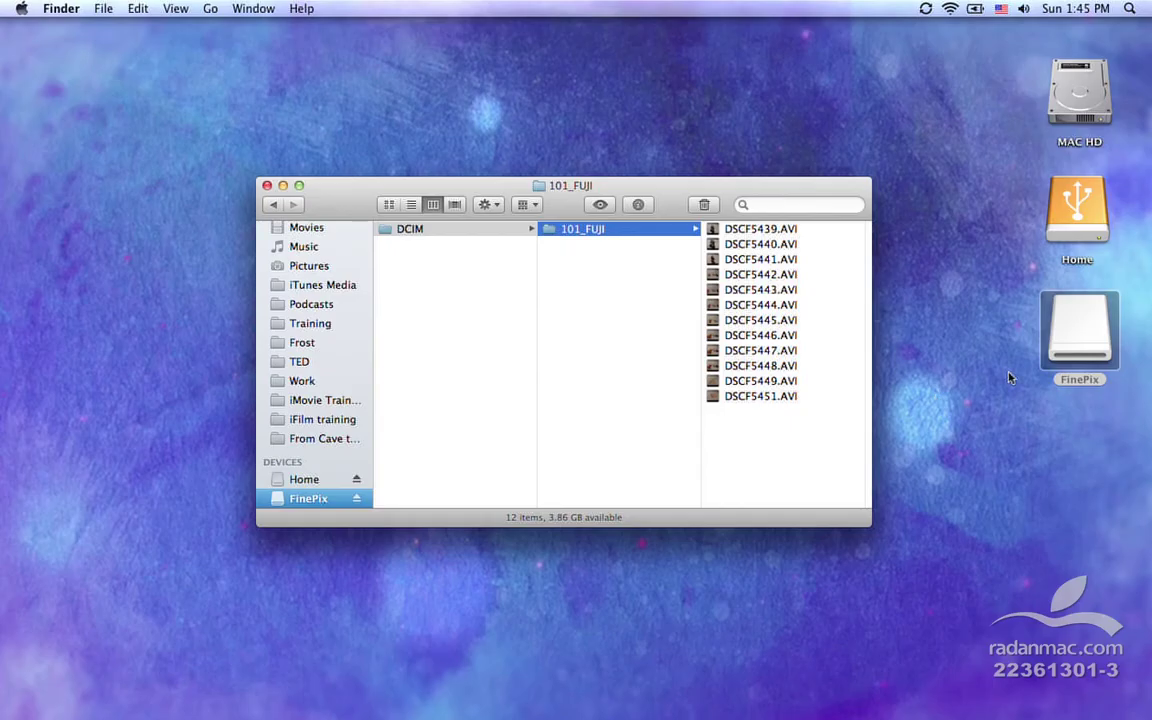
- Look over the AVI files in the FinePix drive's 101_FUJI folder in Finder, and switch back to iMovie
click(1010, 378)
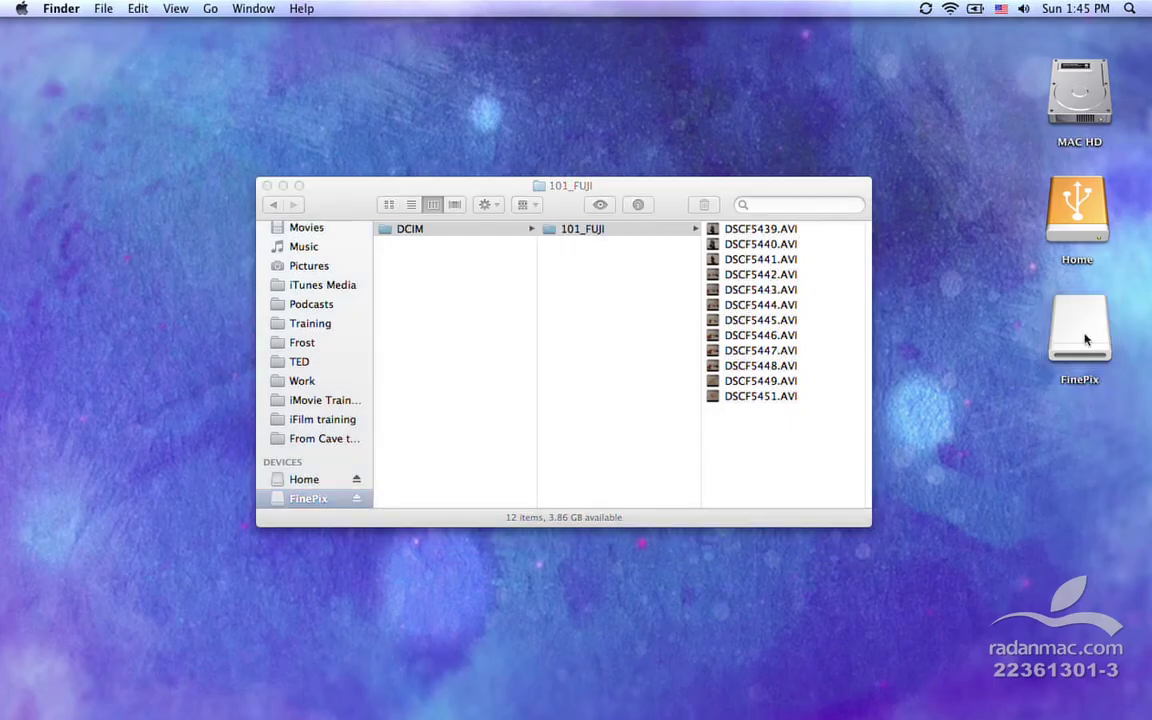
click(535, 465)
key(super+Tab)
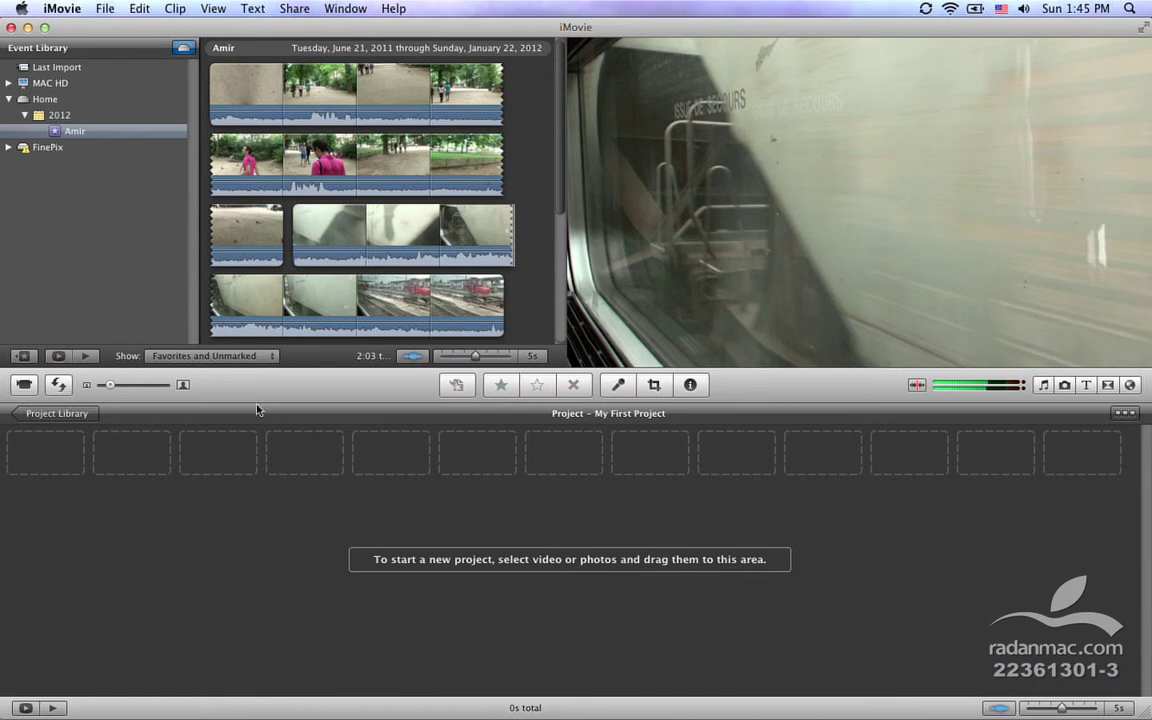
click(102, 8)
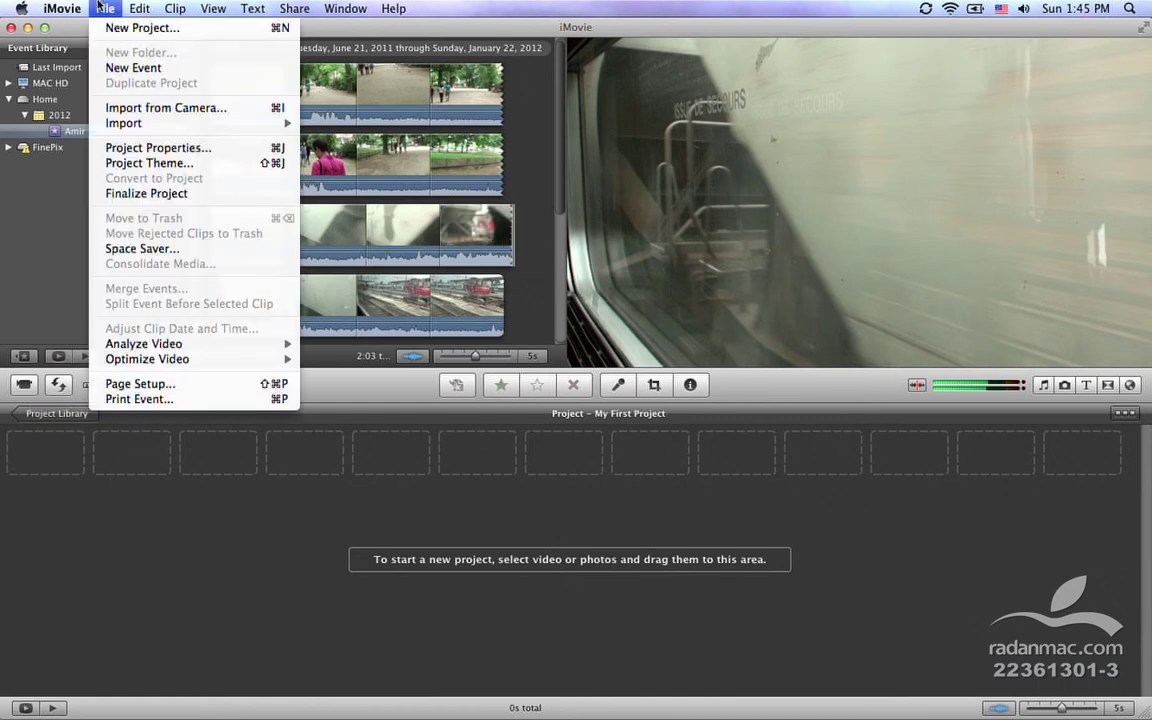
mouse_move(222, 122)
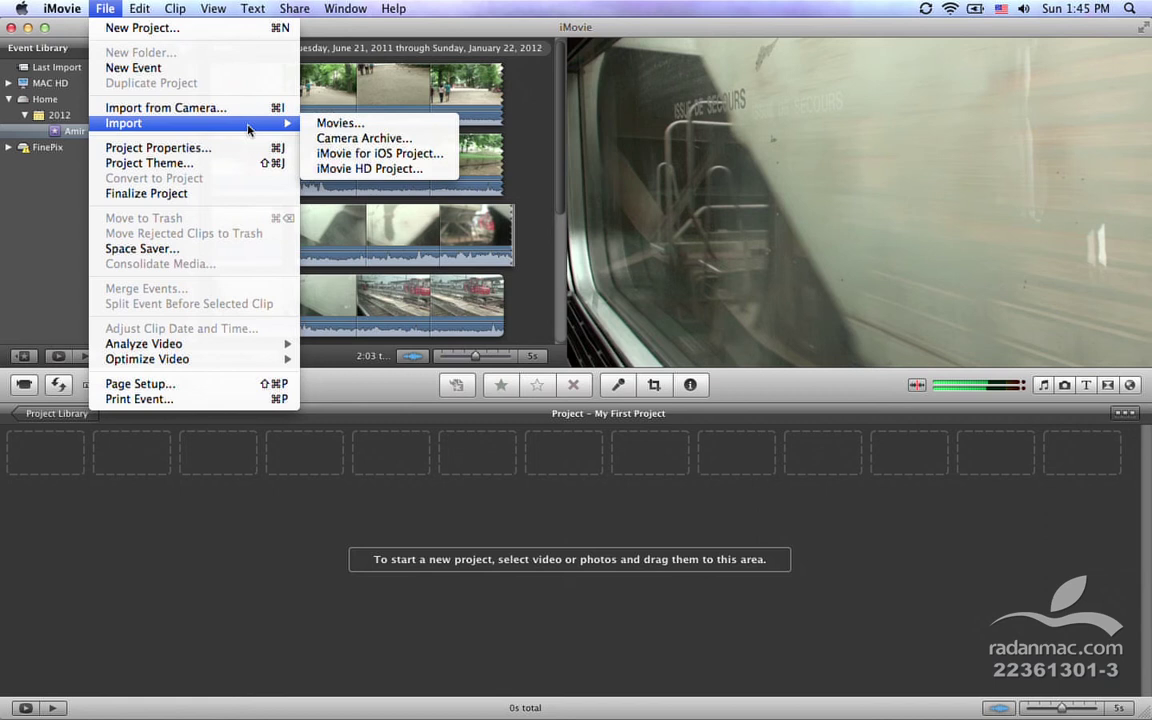
click(339, 123)
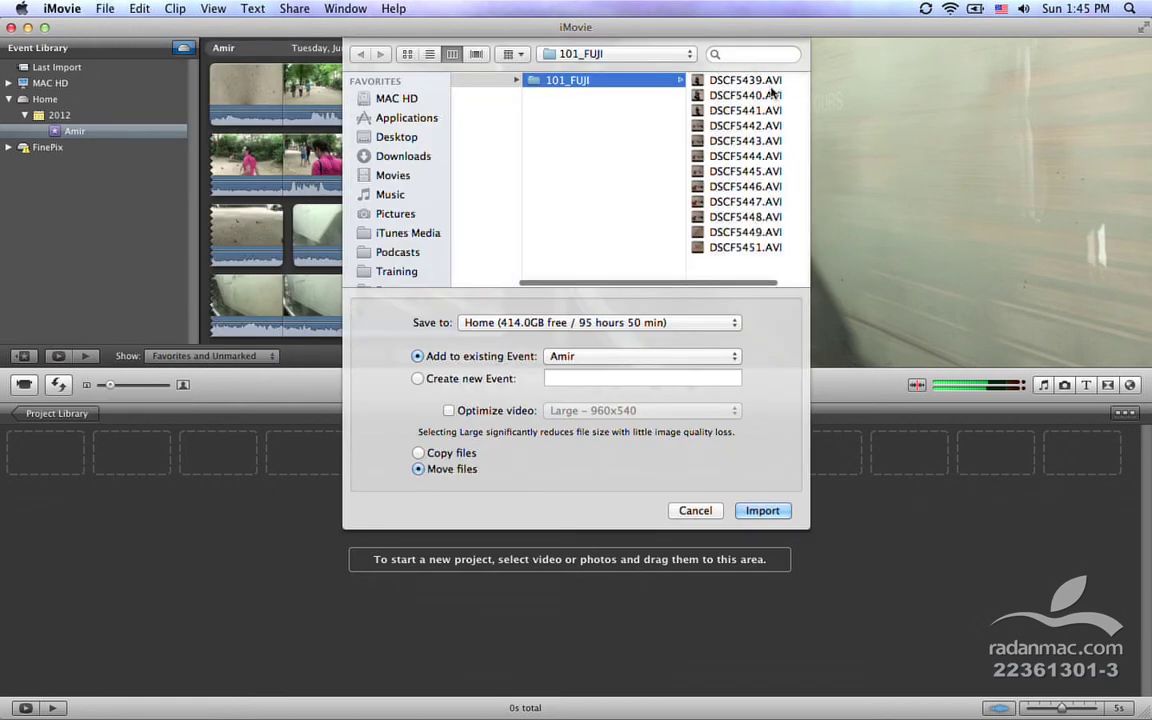
click(700, 110)
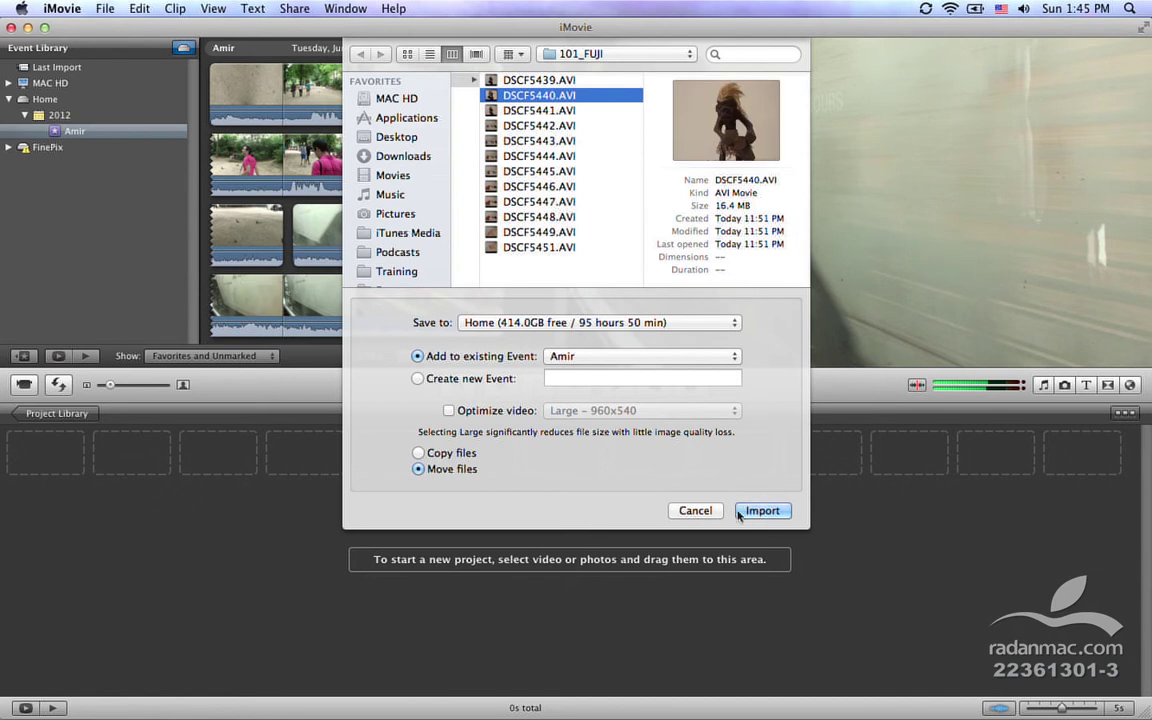
click(695, 511)
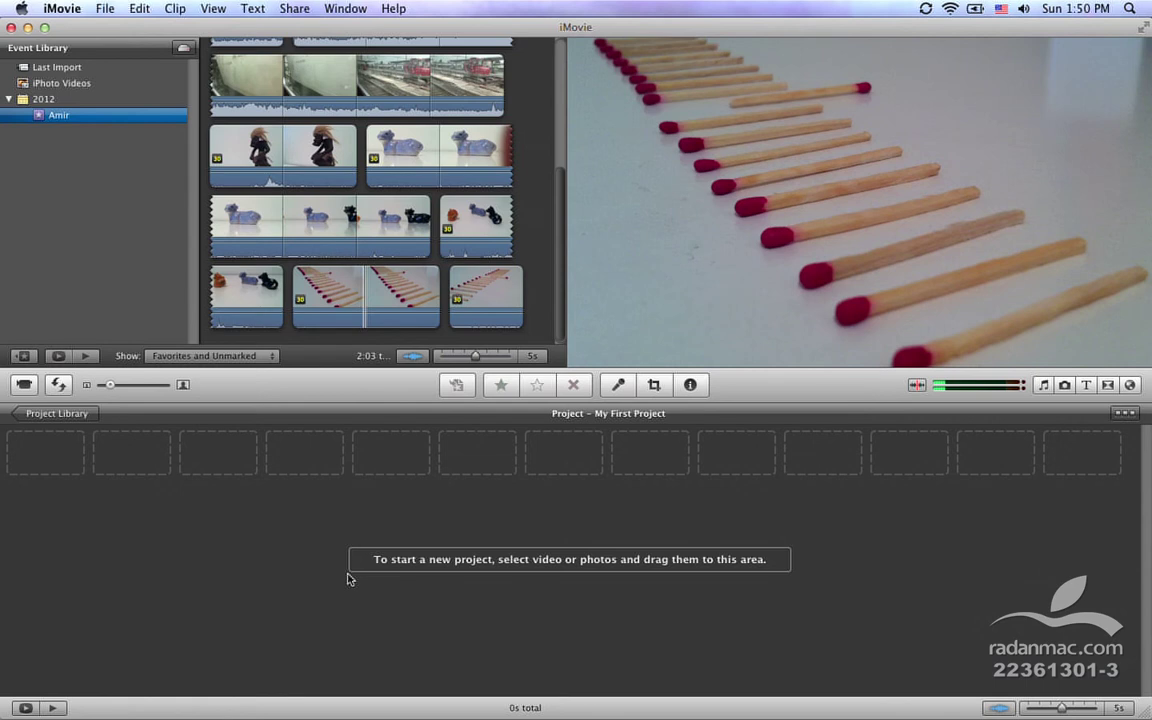
- Switch to Preview to view the FireWire 400 and FireWire 800 cable comparison in firewire.003.jpg
key(super+Tab)
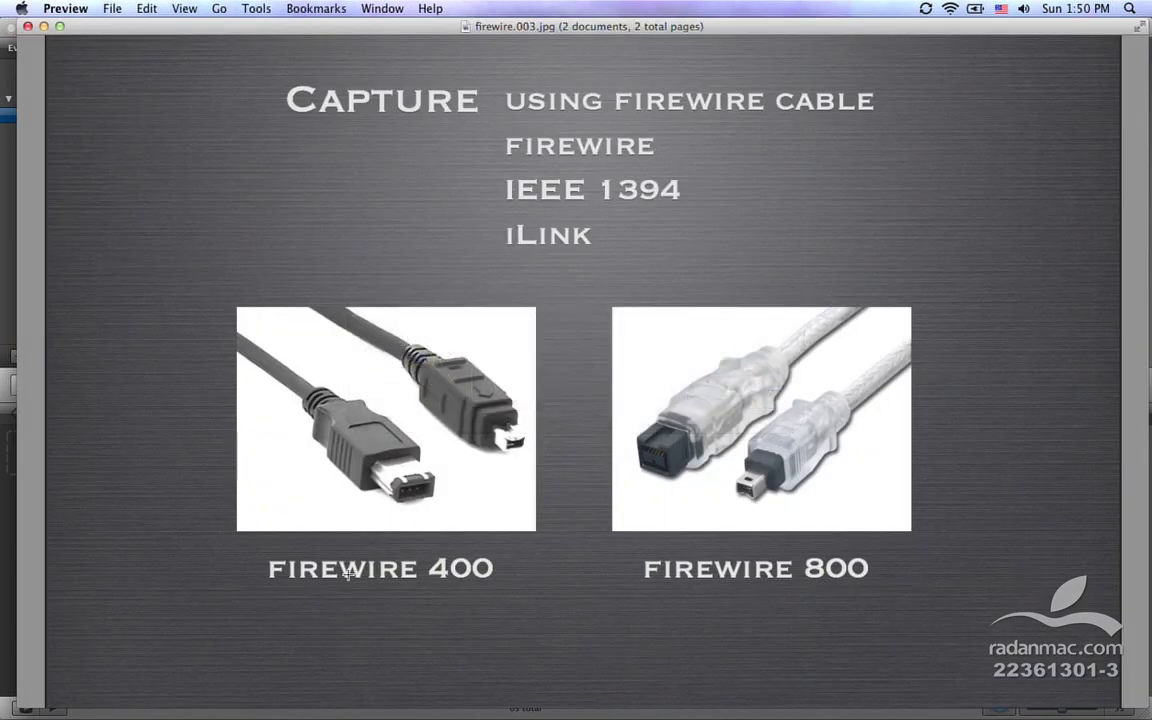
key(super+Tab)
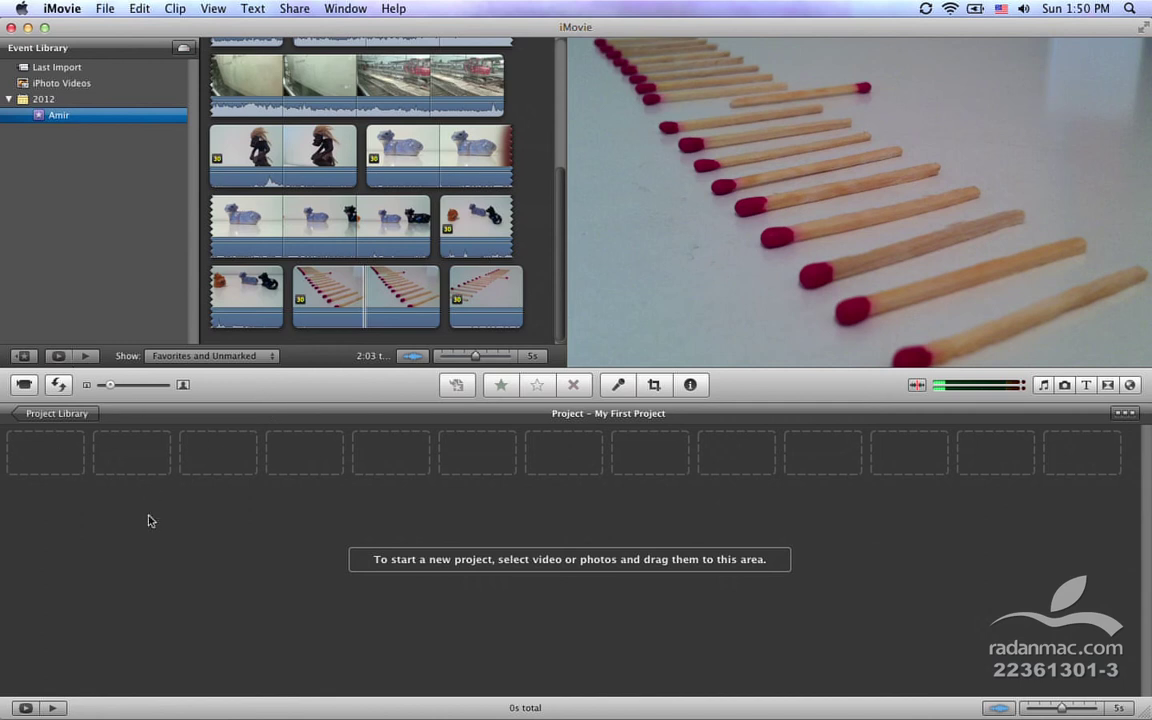
key(super+Tab)
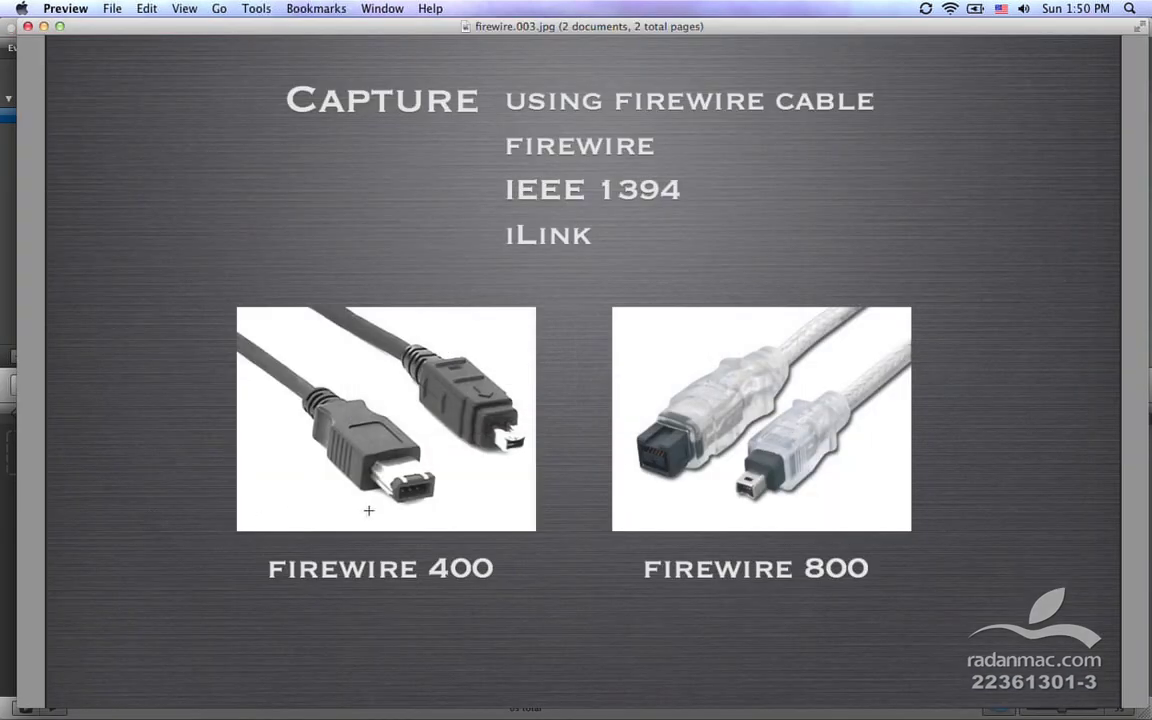